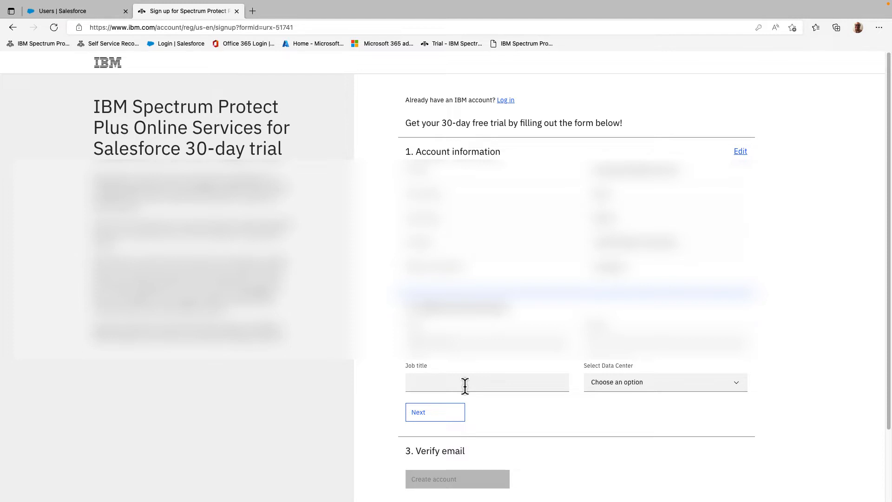
Choose Germany West Central (Frankfurt) as the data center for the trial and continue to email verification
left_click(651, 383)
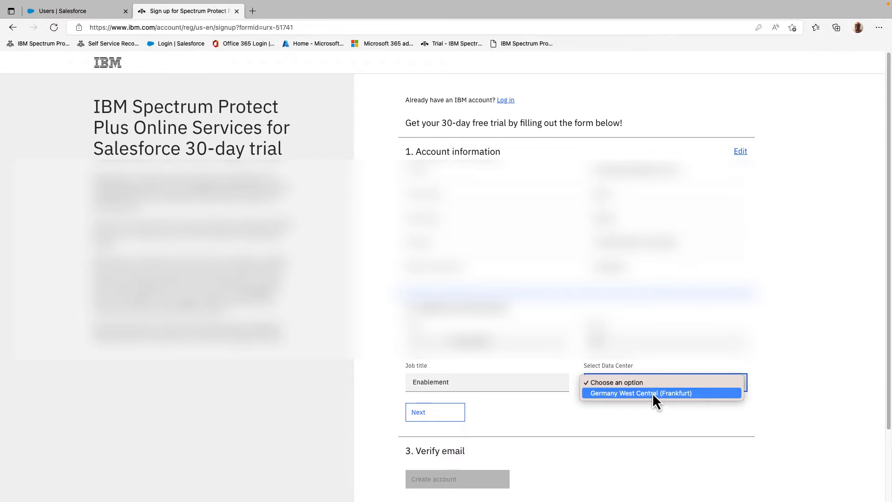
left_click(652, 392)
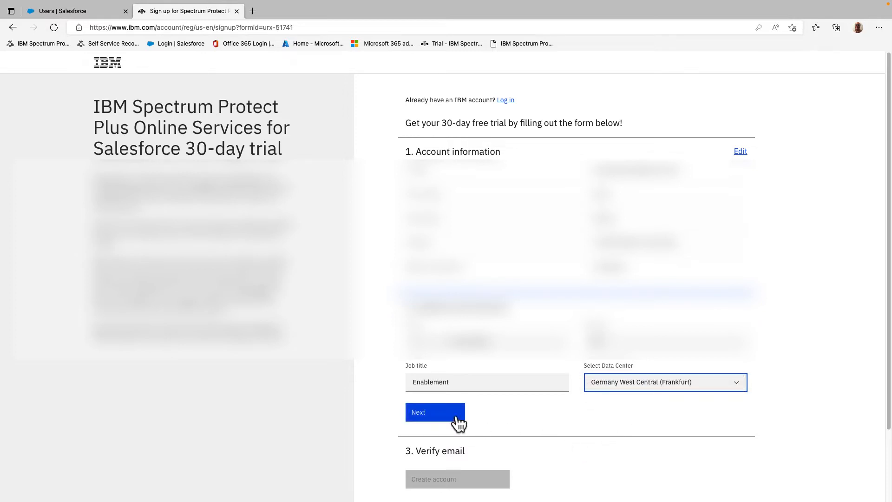
left_click(435, 412)
Copy the confirmation code from the IBMid email and paste it into the sign-up form's verification token field
scroll(647, 404, "down", 5)
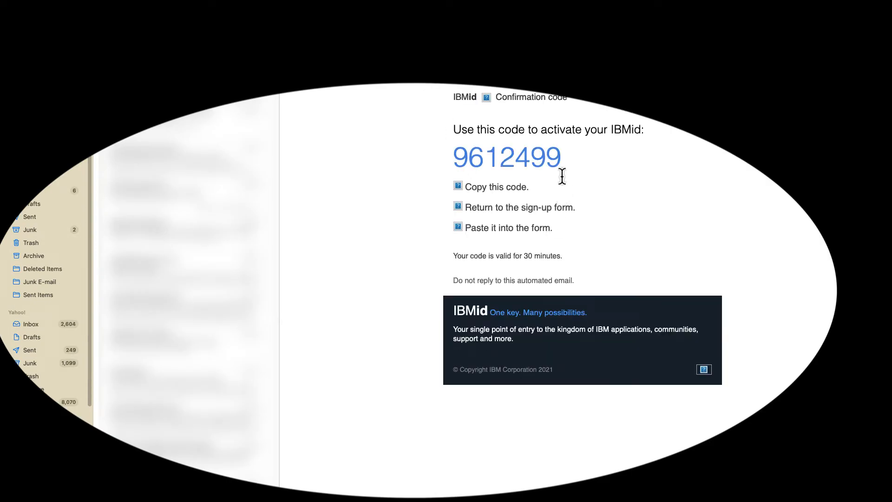
left_click_drag(561, 158, 462, 160)
key("ctrl+c")
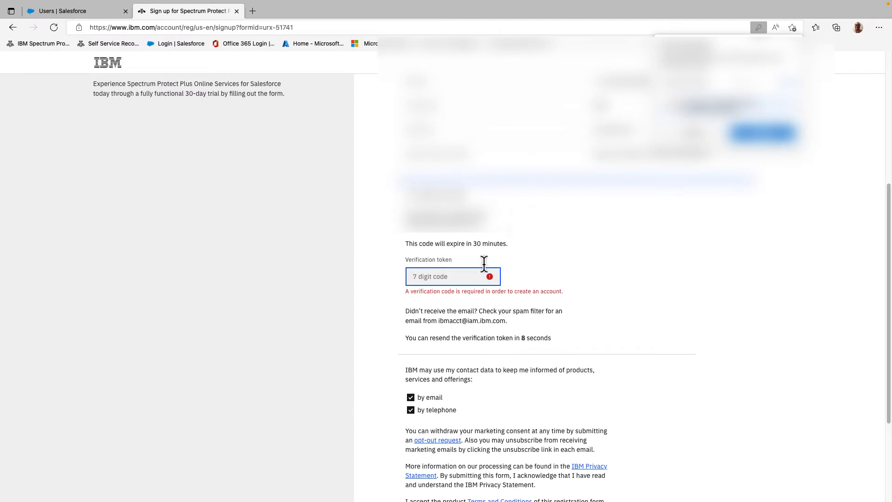
left_click(427, 281)
right_click(428, 281)
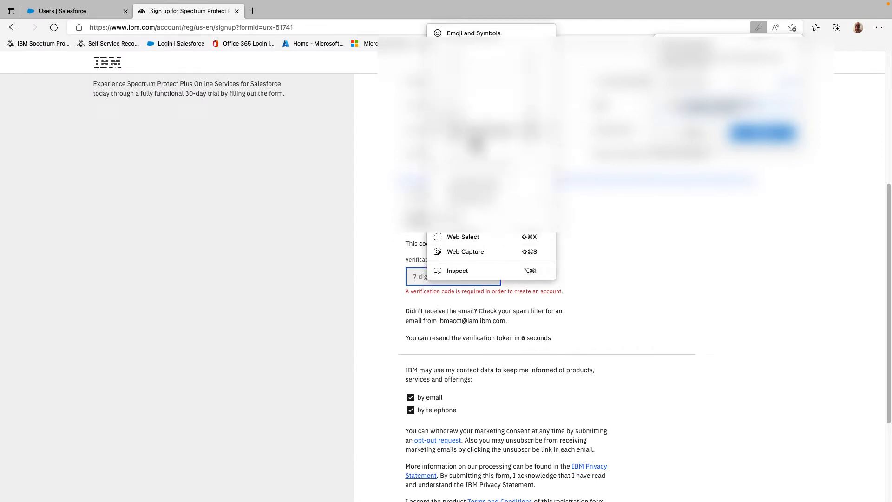
left_click(487, 148)
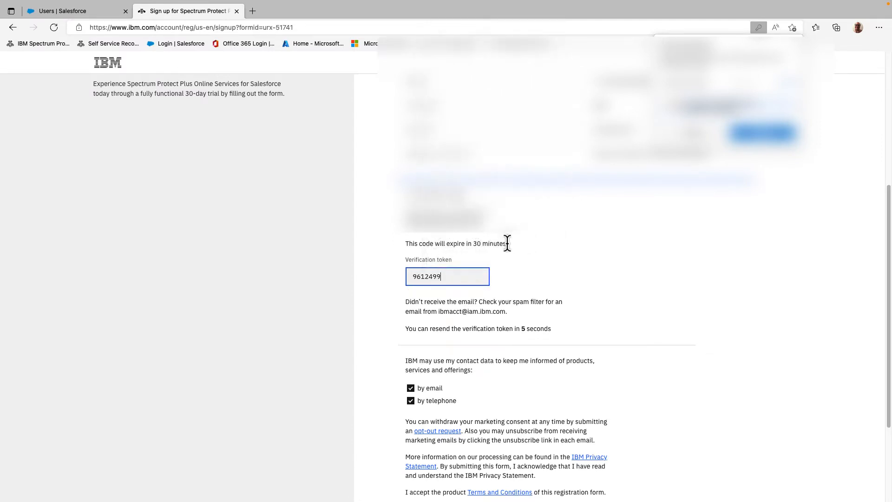
Opt out of IBM contact by email and by telephone, and submit the form to create the account
left_click(411, 390)
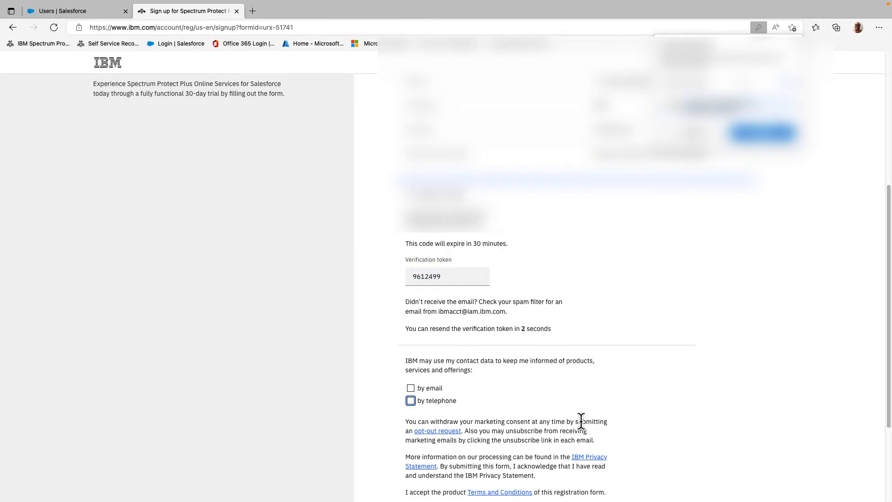
scroll(579, 420, "down", 3)
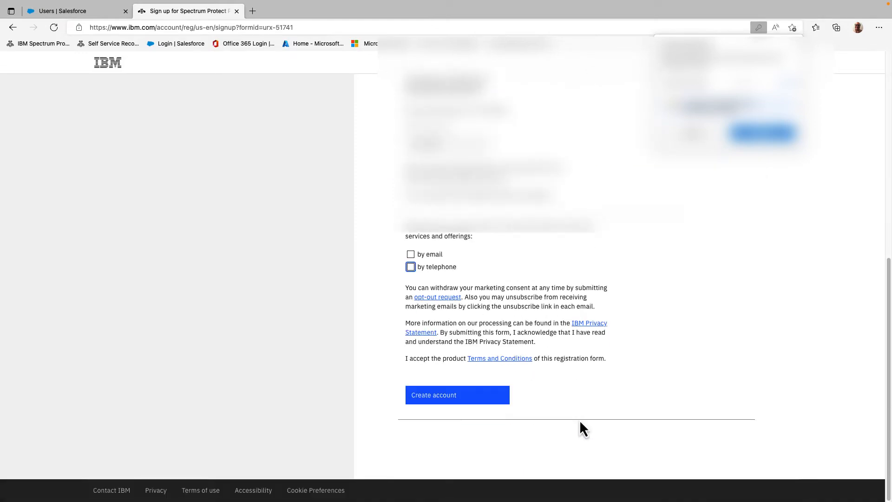
left_click(484, 408)
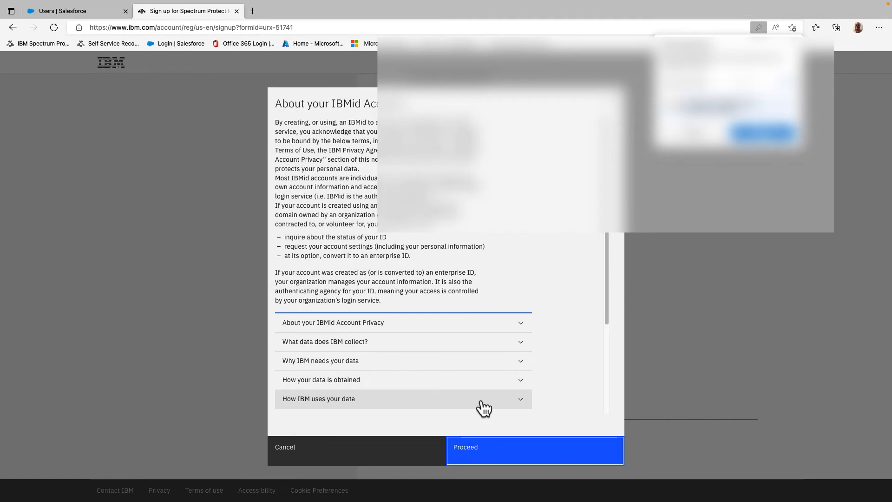
Answer the browser's pop-up prompt, review the IBMid account privacy notice and proceed with the account creation
left_click(780, 139)
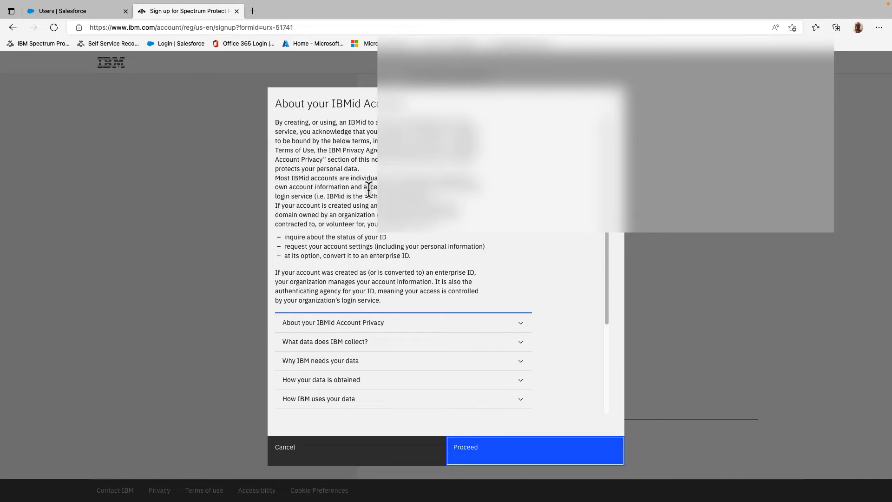
scroll(369, 283, "down", 3)
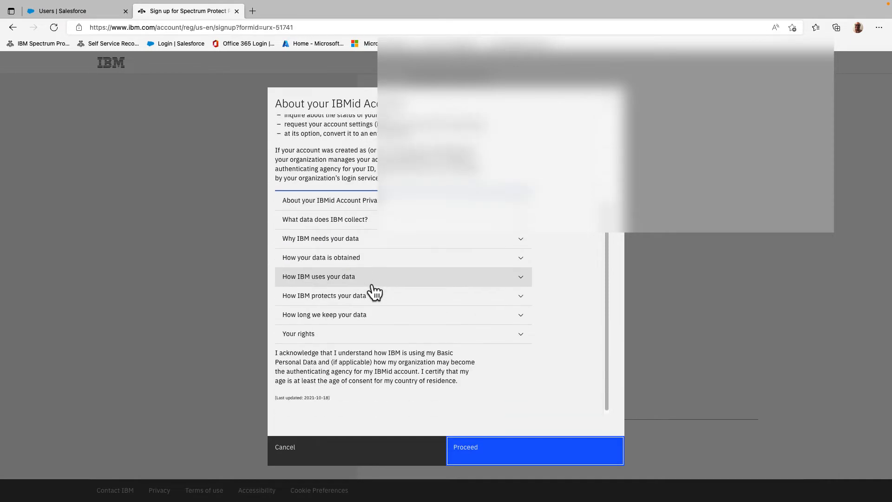
left_click(455, 459)
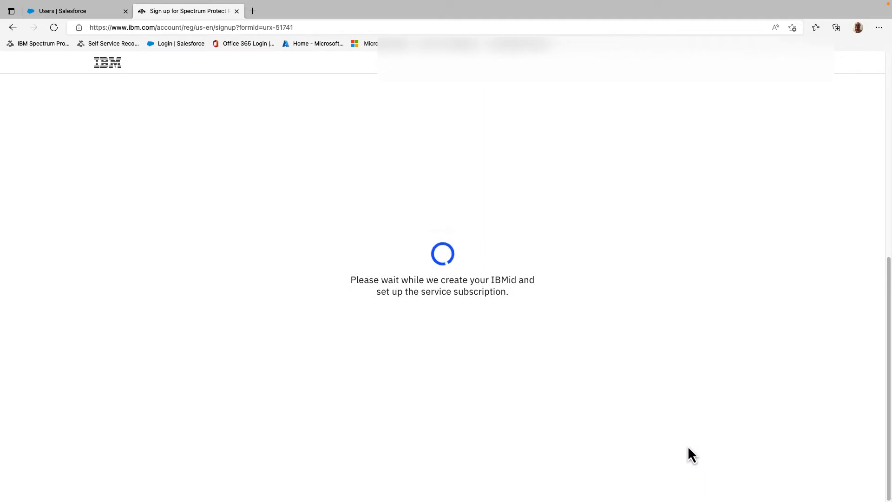
Switch to Mail and open the IBM Security registration message and the IBM Spectrum Protect Plus Online Services registration message
key("ctrl+Left")
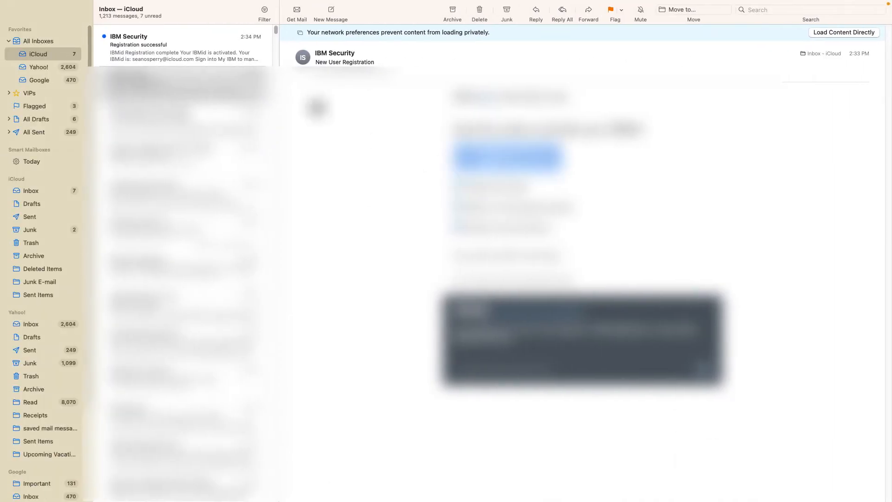
left_click(226, 61)
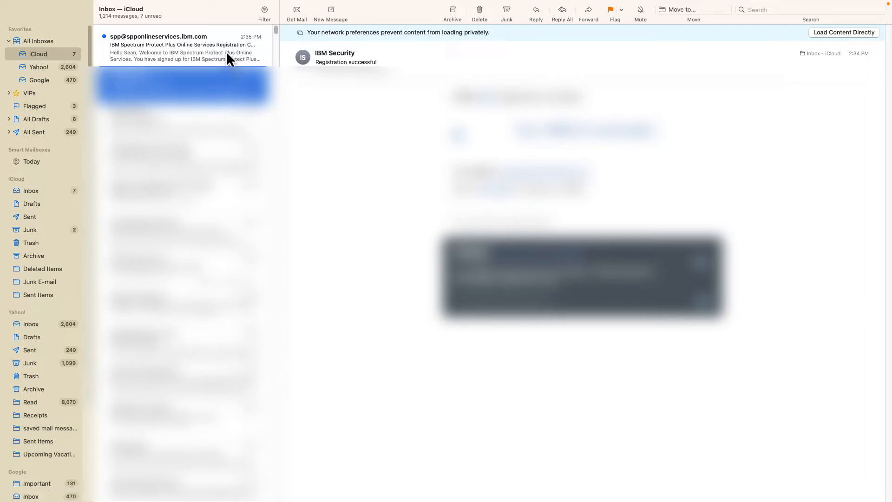
left_click(209, 57)
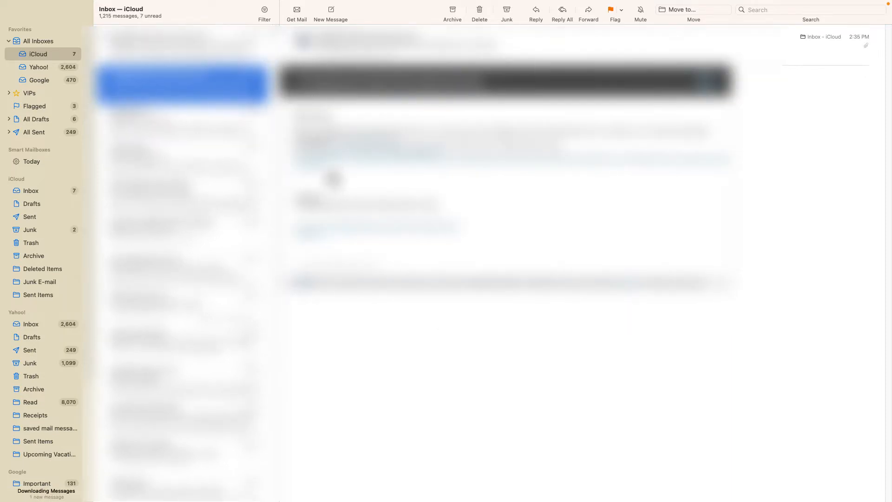
Copy the link from the registration email and sign in to IBM Spectrum Protect Plus Online Services in Microsoft Edge with the registered account
left_click_drag(327, 166, 293, 150)
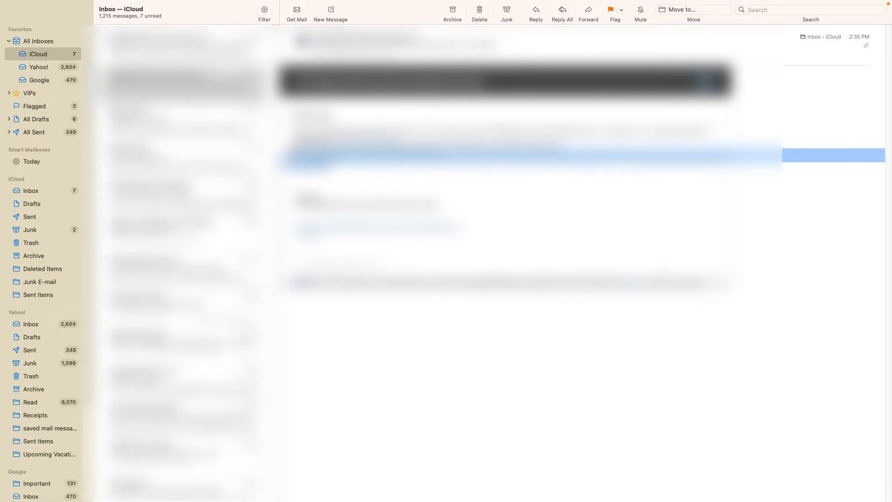
right_click(303, 157)
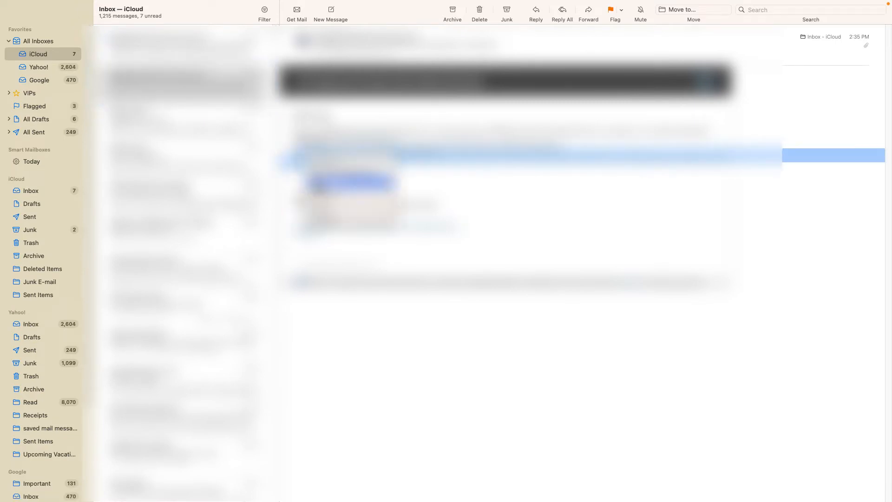
left_click(325, 196)
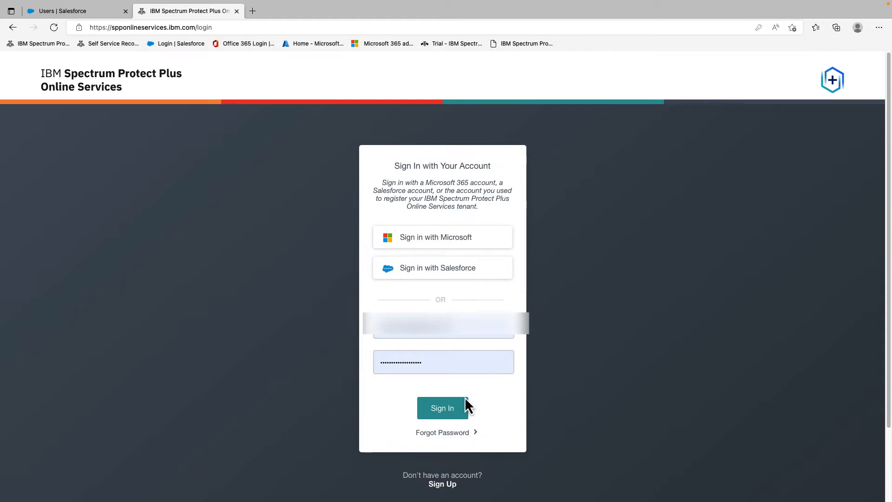
left_click(438, 408)
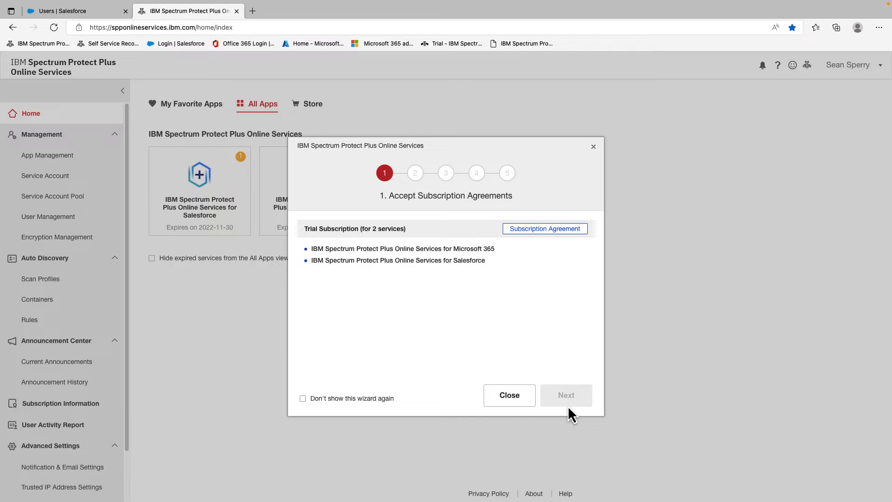
Accept the trial subscription agreement in the setup wizard and continue to registering the IBM app
left_click(561, 232)
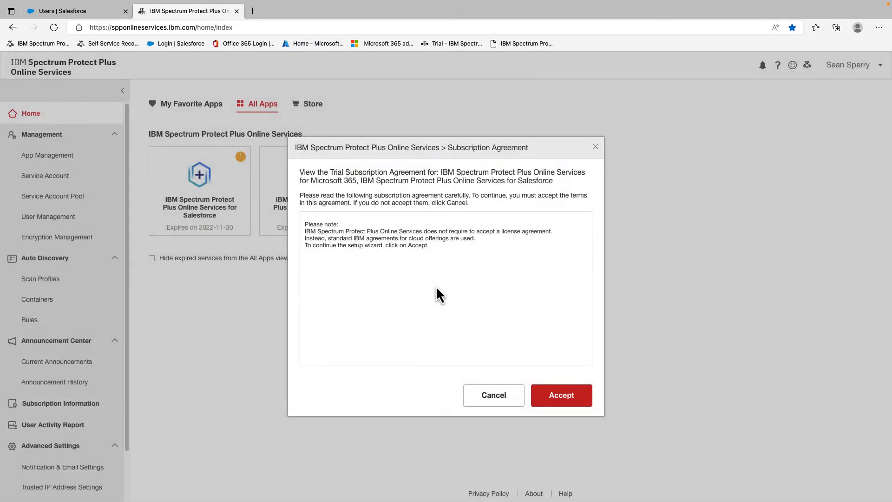
left_click(576, 395)
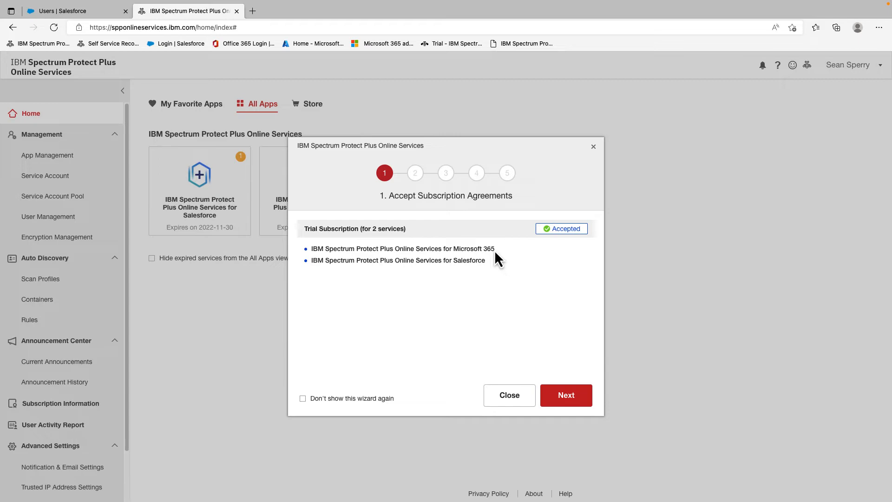
left_click(564, 398)
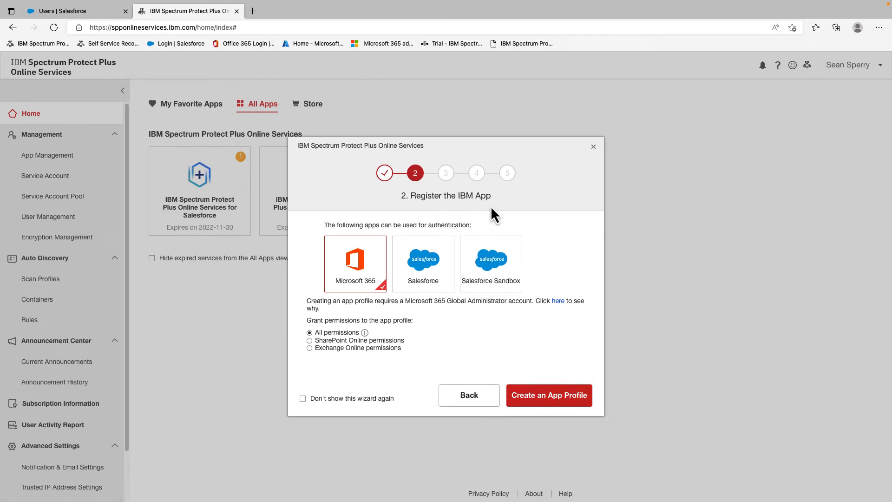
Create a Salesforce app profile using the option to sign out and use another account, and allow the requested Salesforce access
left_click(425, 266)
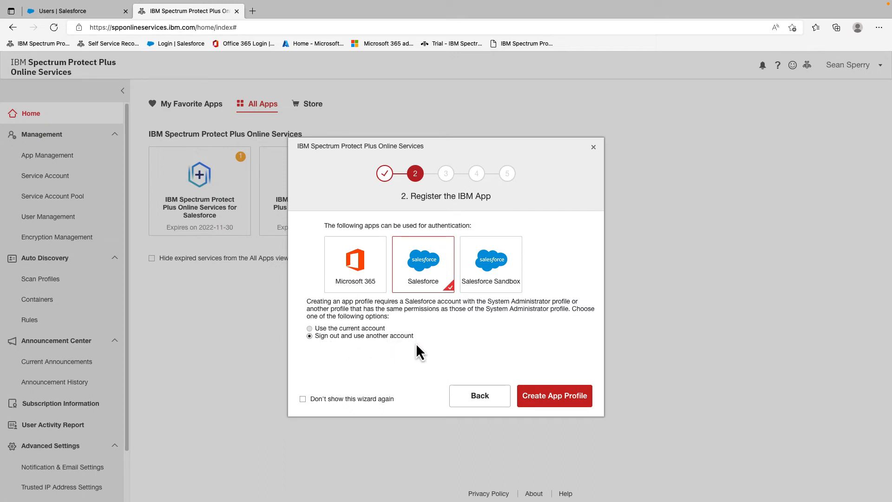
left_click(555, 396)
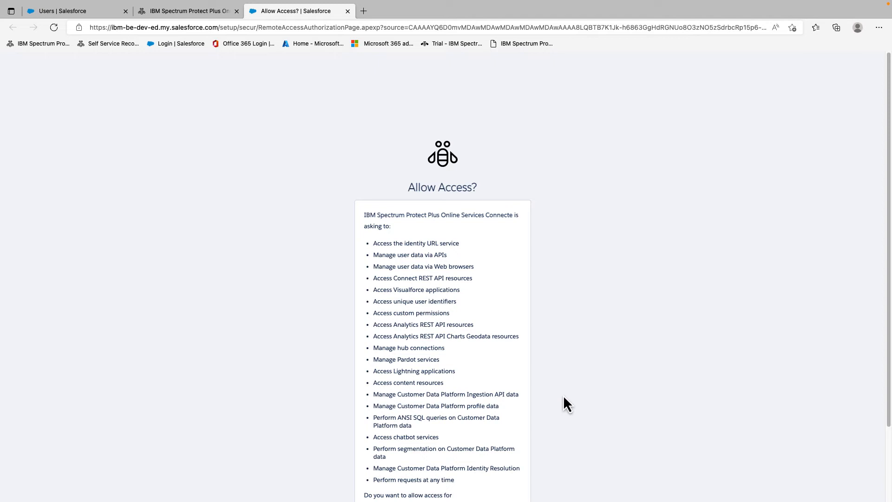
scroll(648, 289, "down", 2)
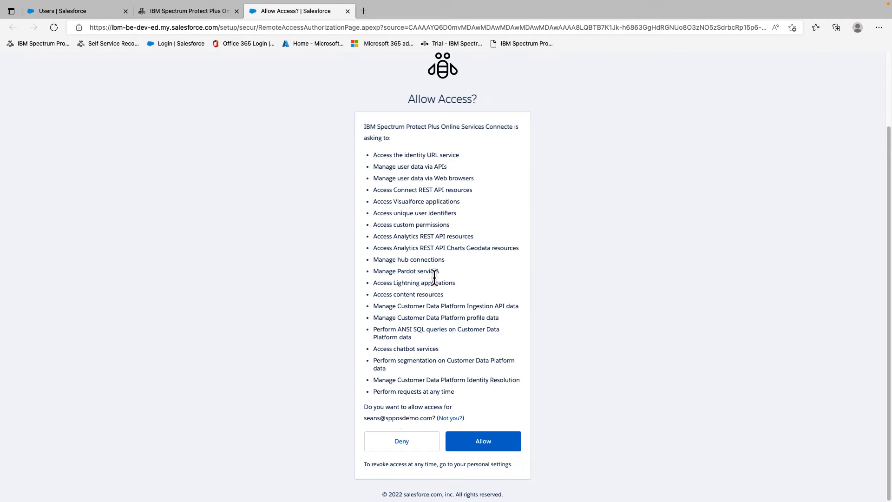
left_click(482, 448)
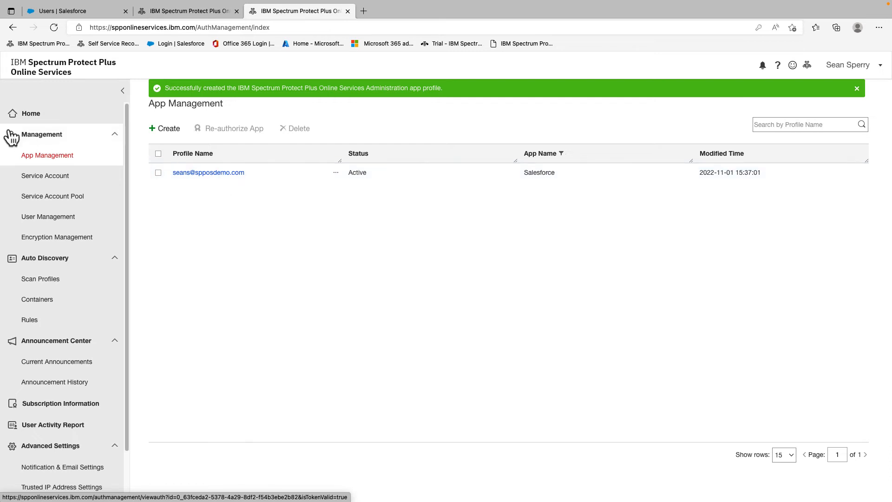
In Salesforce Setup, open the system administrator user authorized for the app profile and check their OAuth Connected Apps
mouse_move(64, 18)
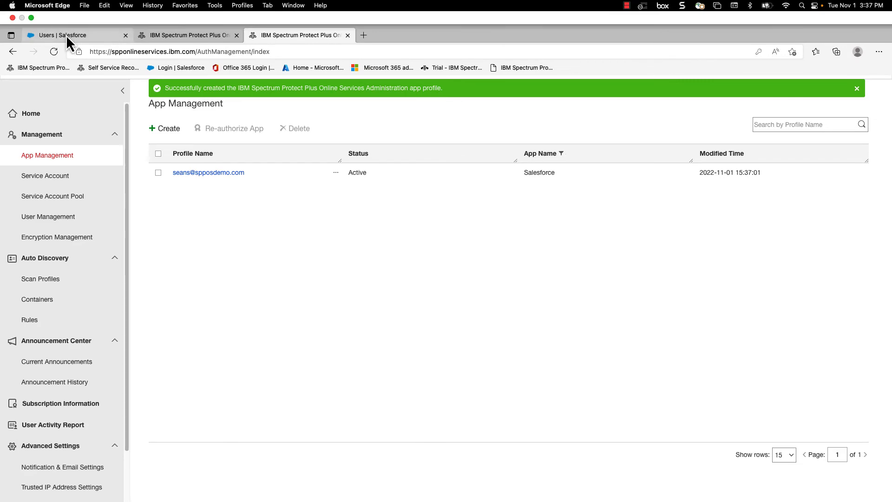
left_click(66, 35)
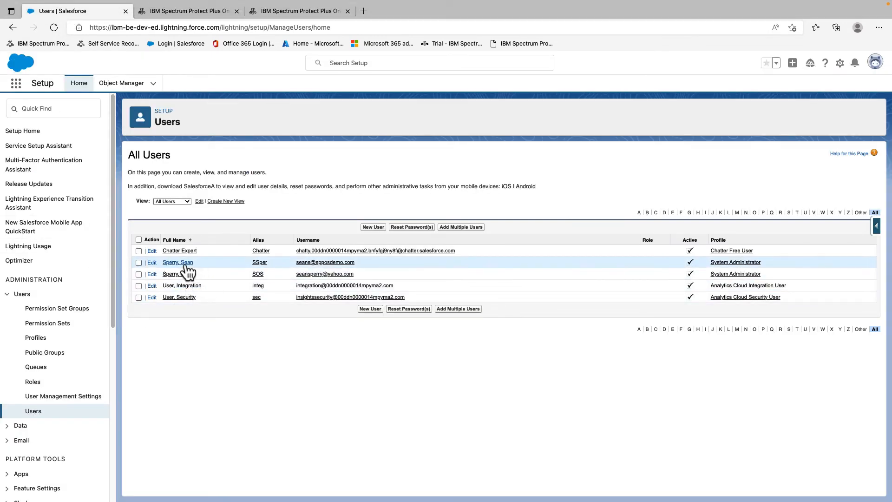
left_click(183, 263)
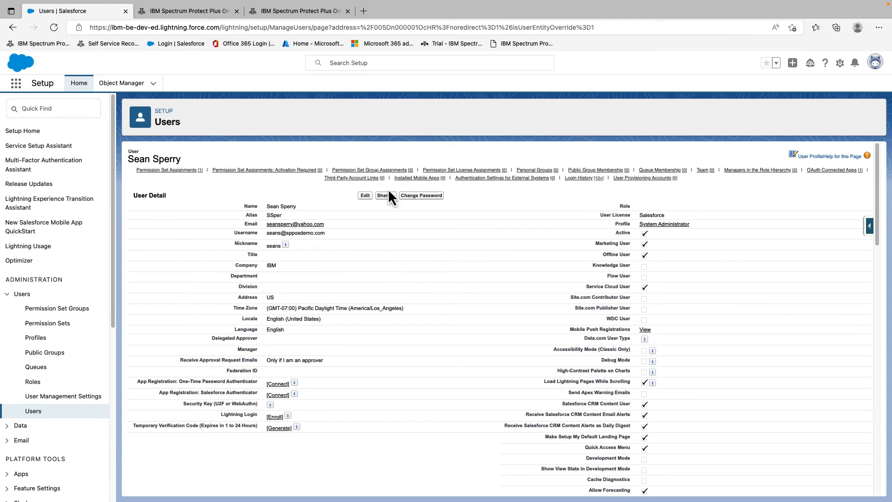
left_click(829, 170)
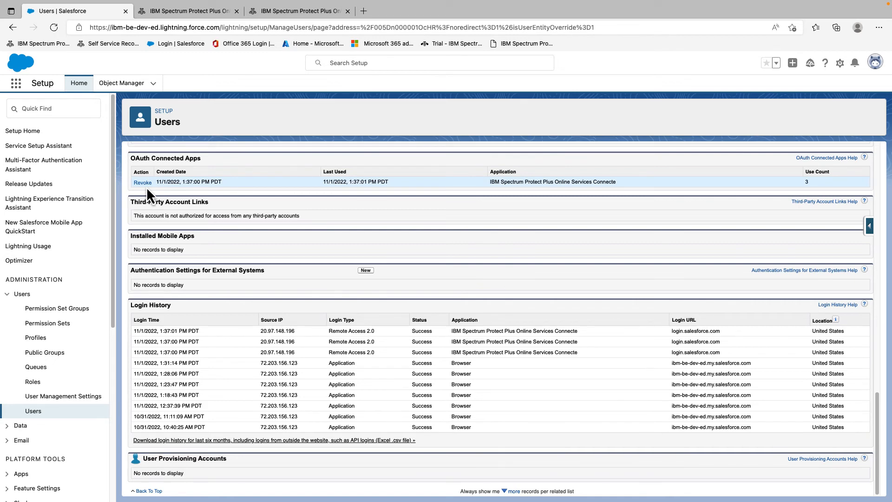
Try to advance the IBM setup wizard past app registration, set it not to show again, and close it
left_click(216, 12)
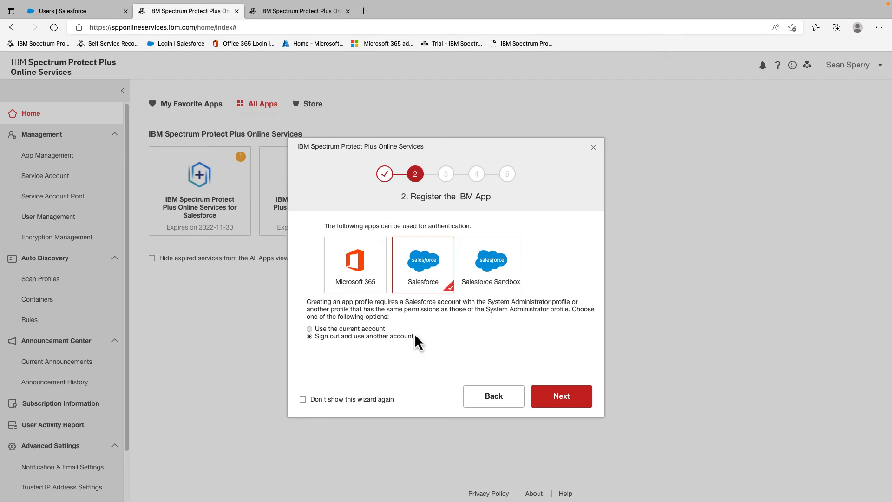
left_click(581, 399)
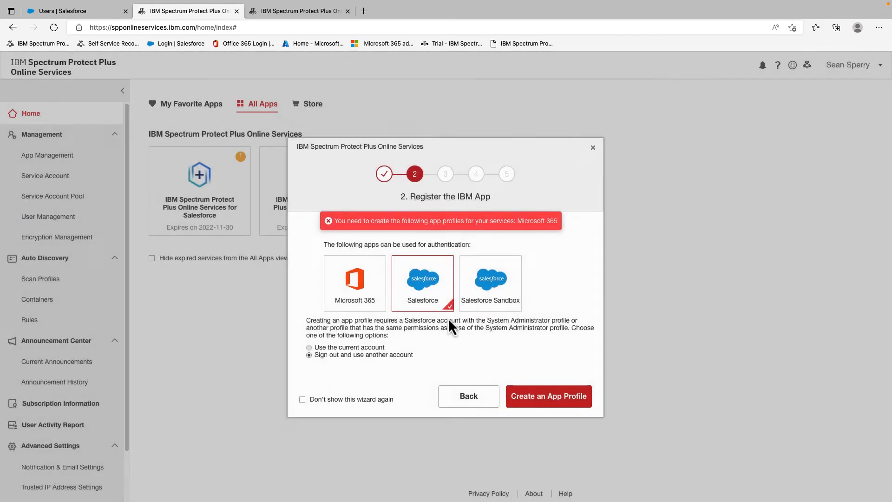
left_click(302, 398)
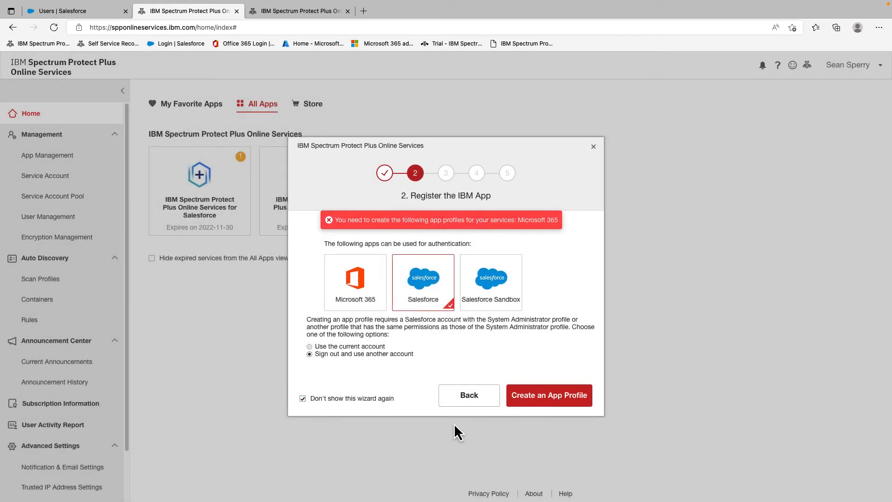
left_click(593, 147)
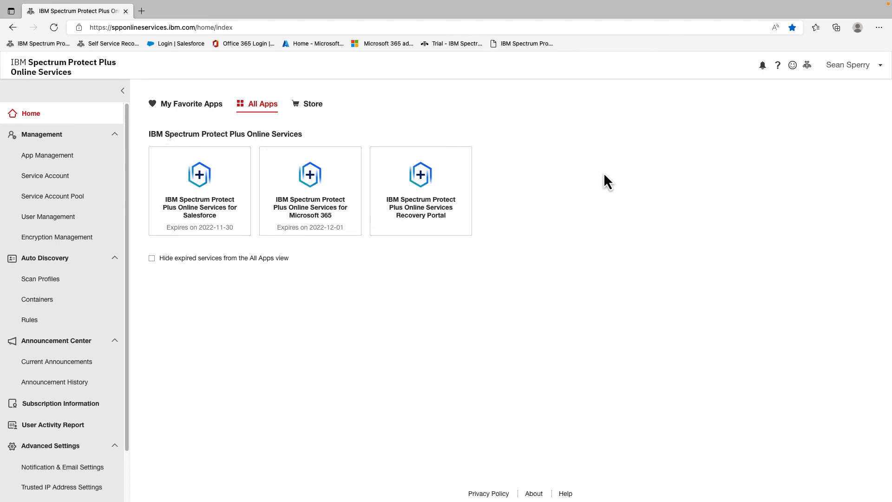
Open IBM Spectrum Protect Plus Online Services for Salesforce from the list of all apps
left_click(184, 204)
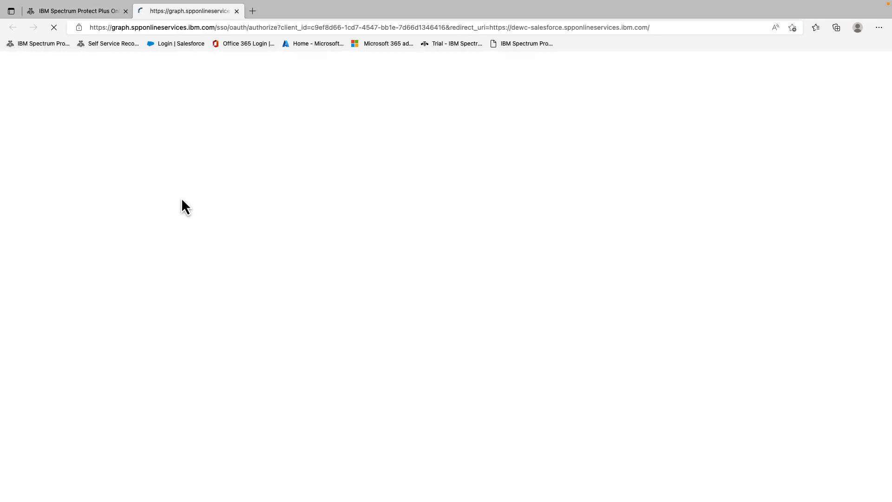